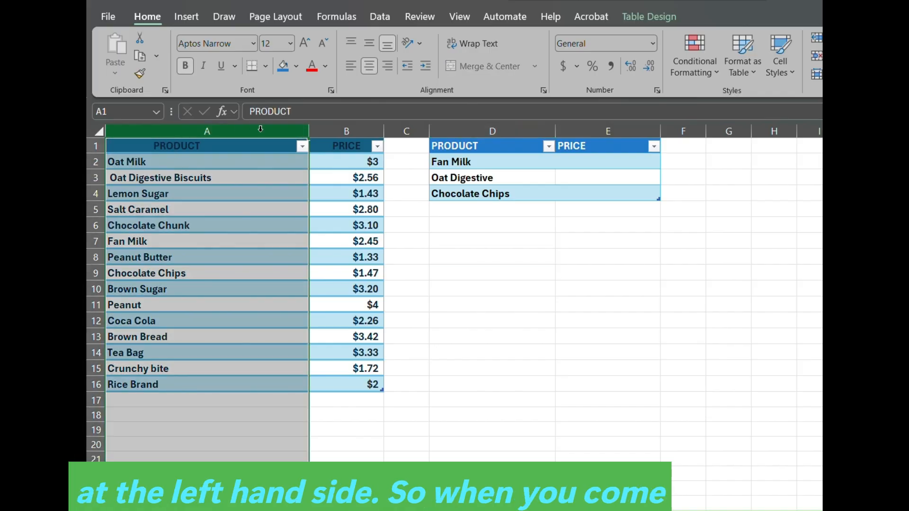
- Examine the full product price list in columns A and B and the smaller product table in columns D and E
click(329, 131)
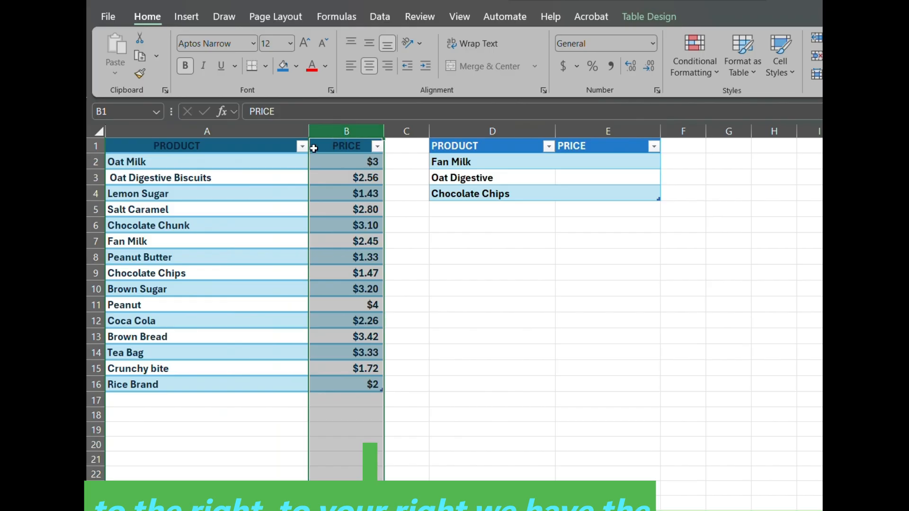
click(124, 134)
drag(123, 134, 367, 218)
click(408, 242)
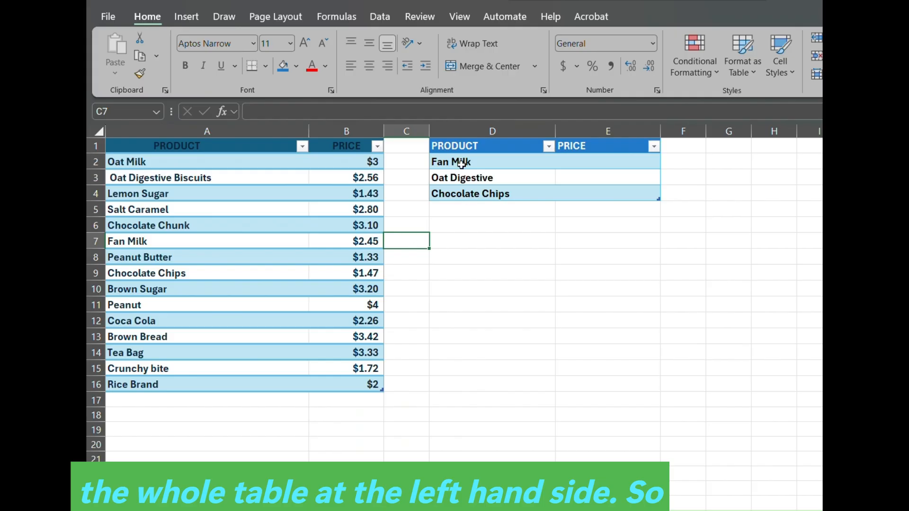
click(425, 145)
drag(434, 143, 649, 190)
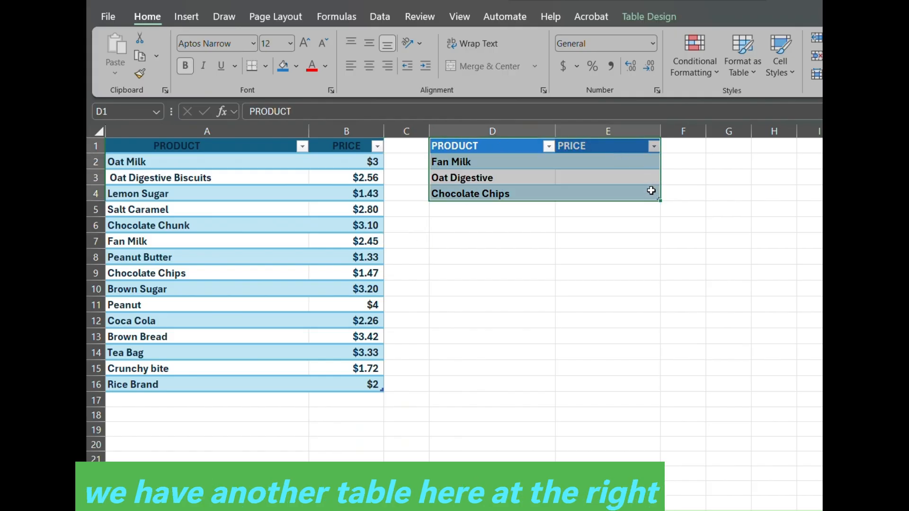
click(475, 173)
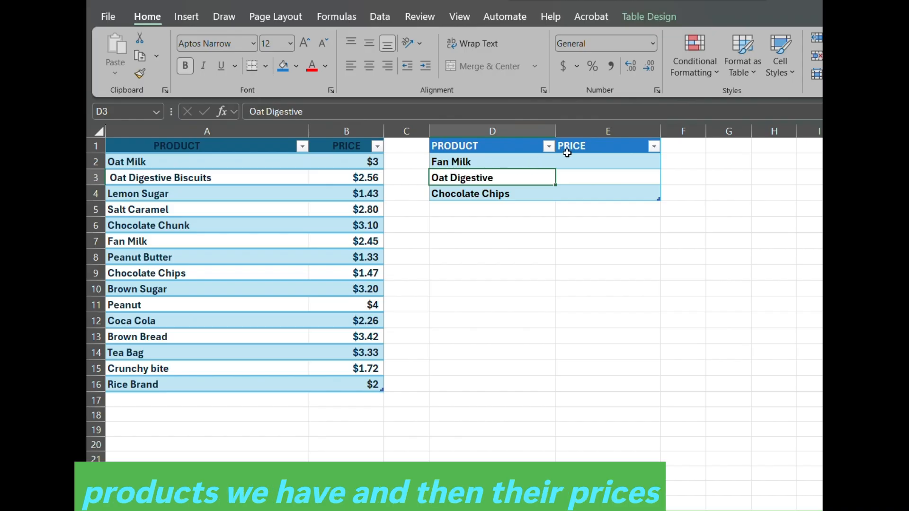
- Enter $2.45 manually as the Fan Milk price in E2 and undo the entry
click(582, 158)
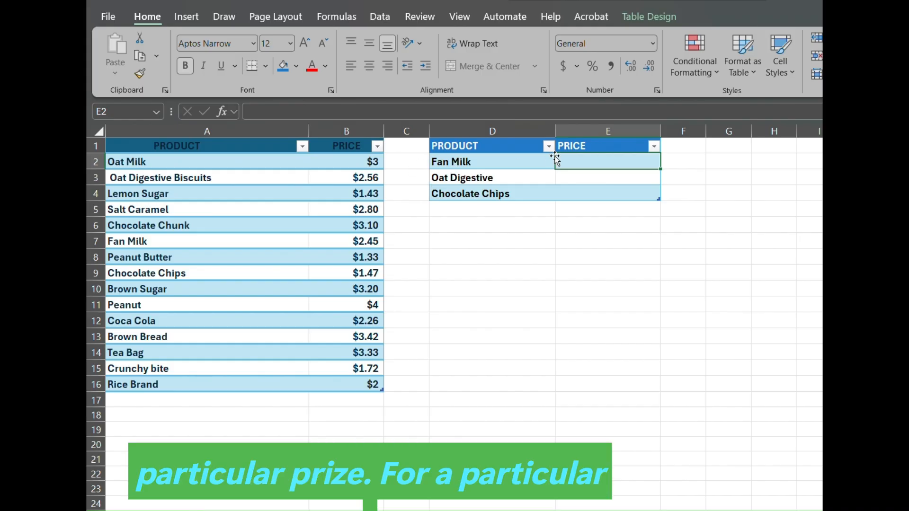
double_click(581, 162)
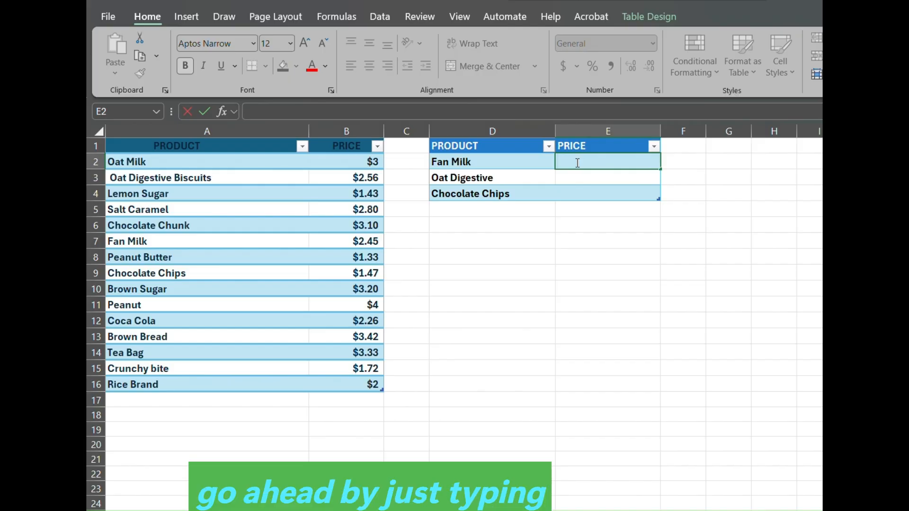
text($)
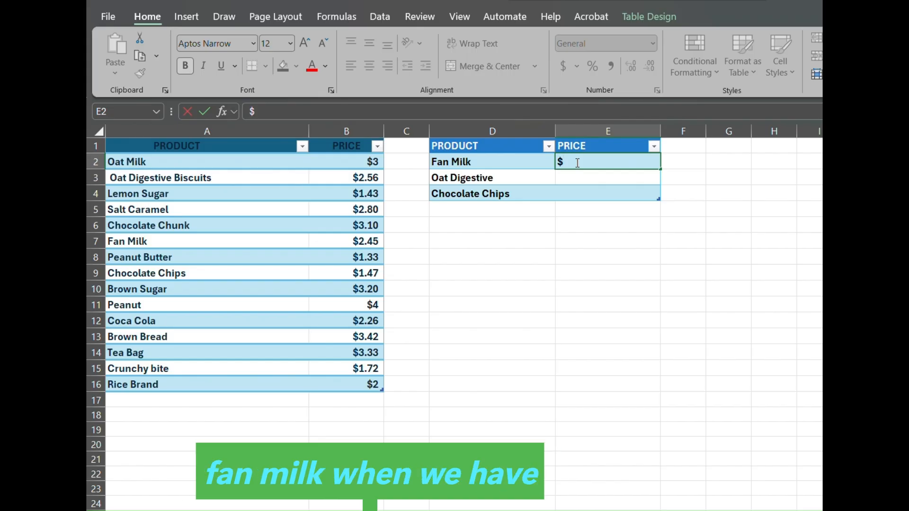
text(2.45)
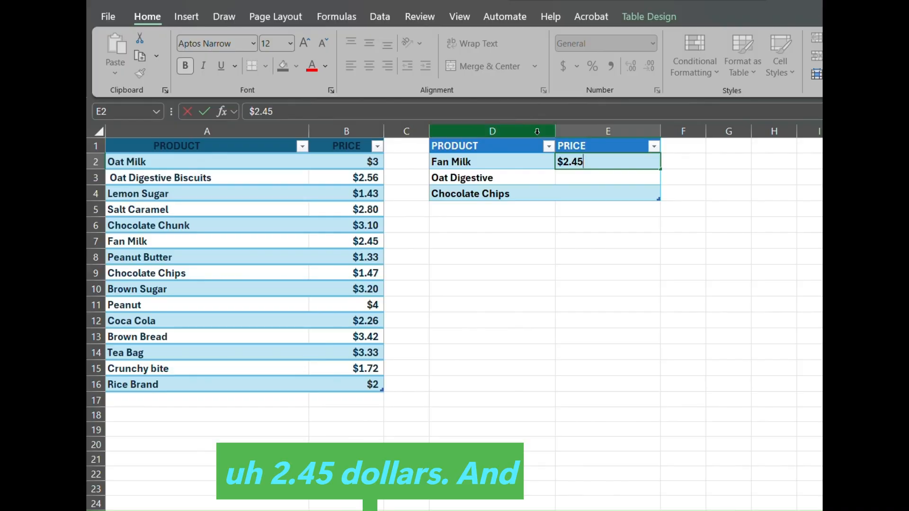
click(566, 175)
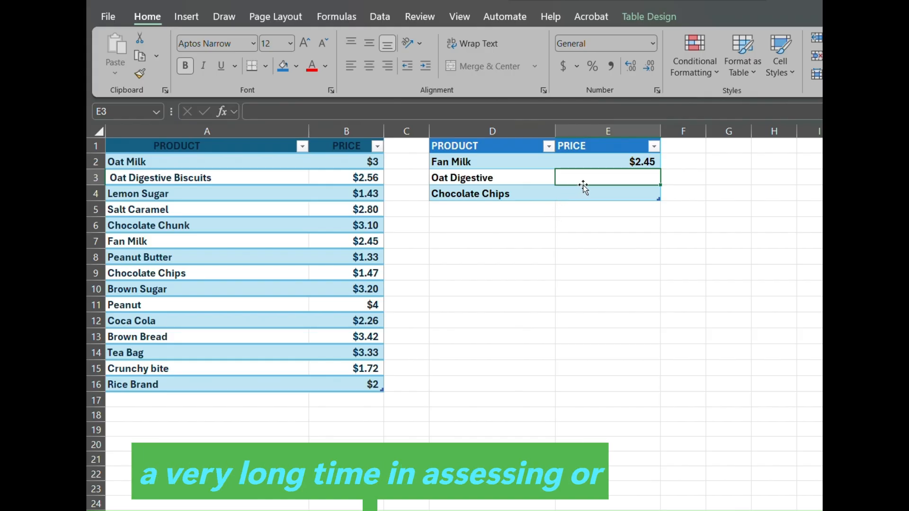
click(629, 162)
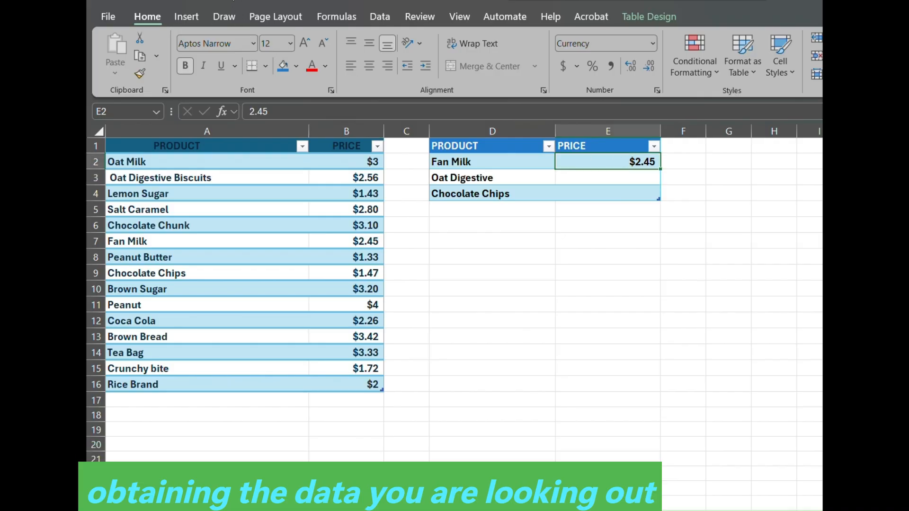
key(ctrl+z)
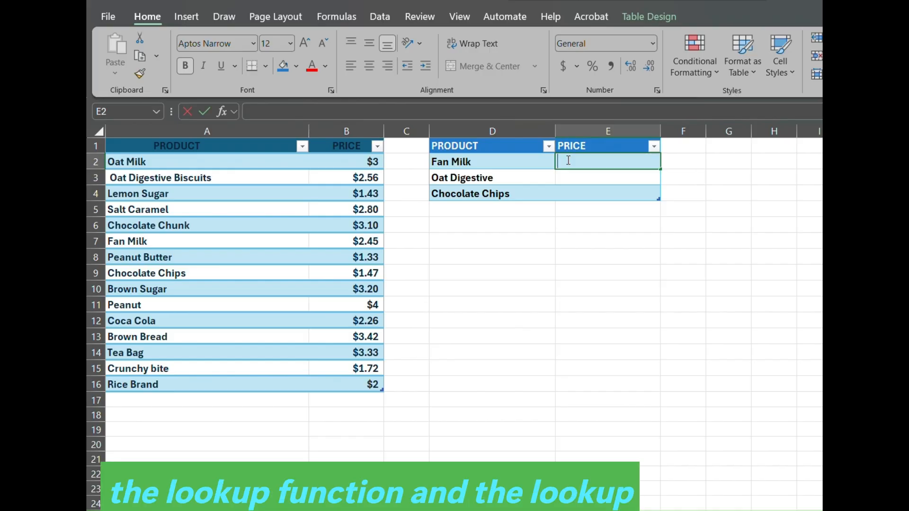
double_click(571, 164)
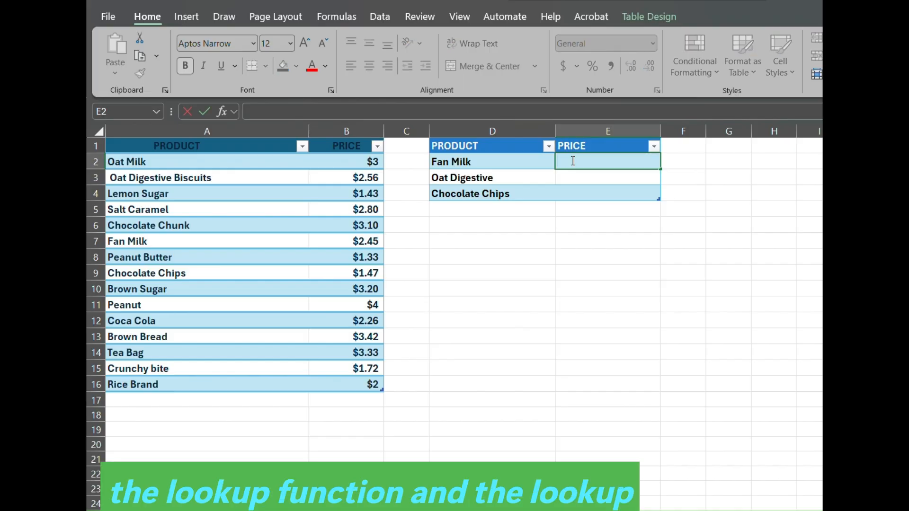
click(139, 127)
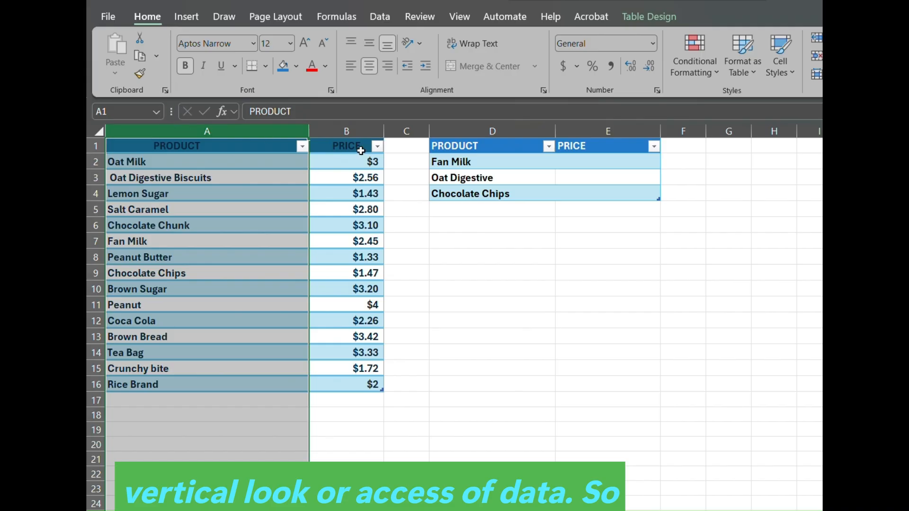
click(587, 164)
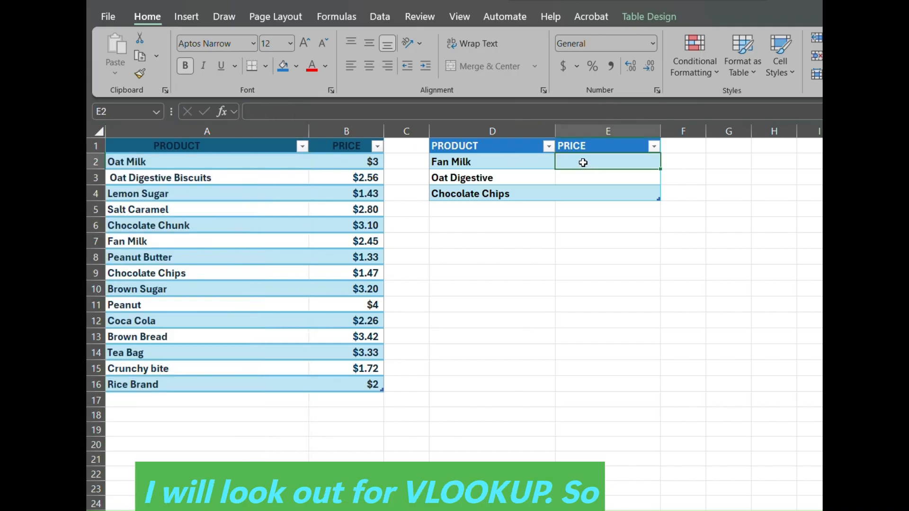
- Start a VLOOKUP formula in E2 with the Fan Milk product cell as lookup value and the whole price list, Table1[#All], as table array
double_click(577, 159)
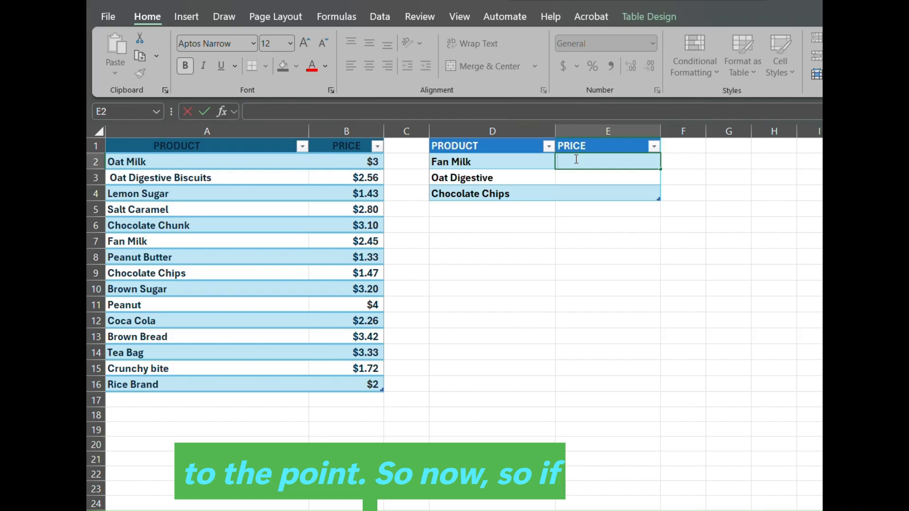
text(=)
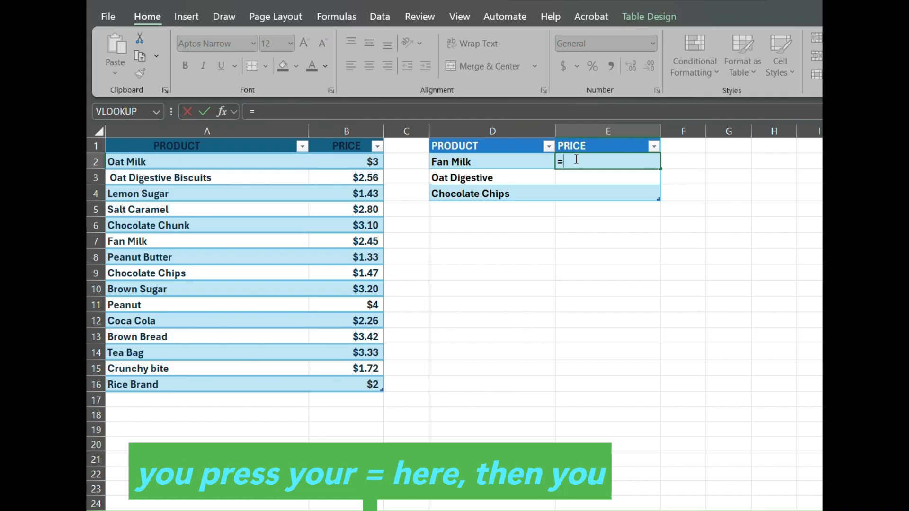
text(VL)
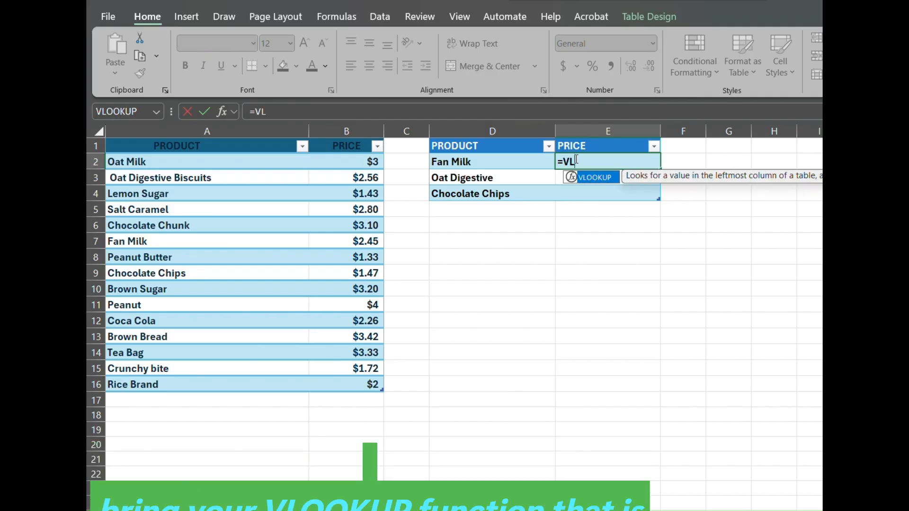
text(OOK)
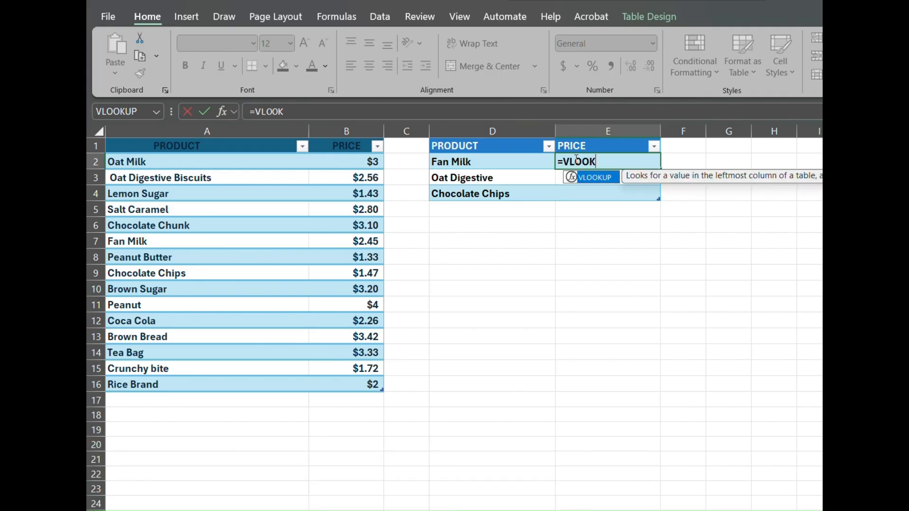
text(UP()
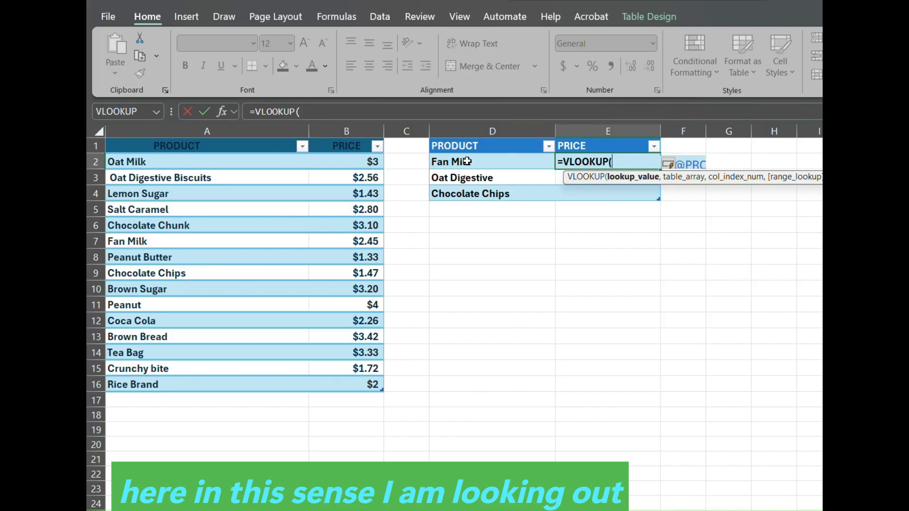
click(463, 165)
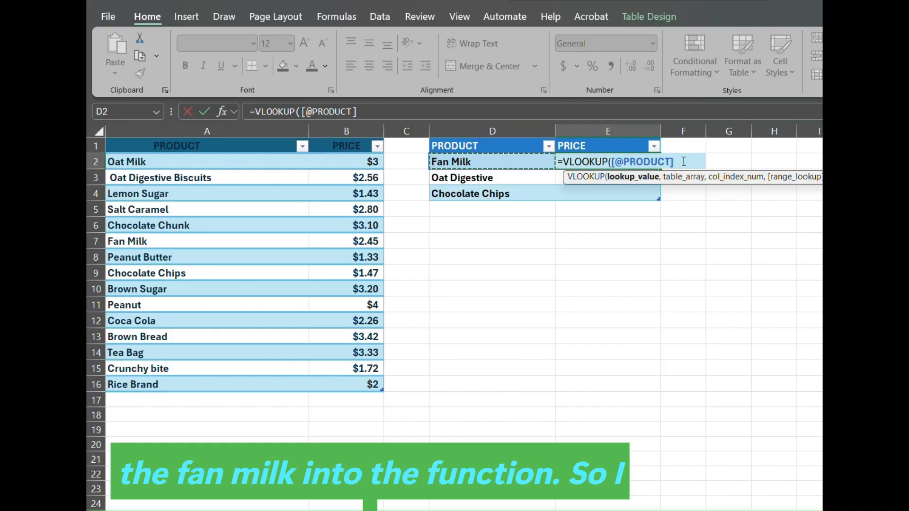
text(,)
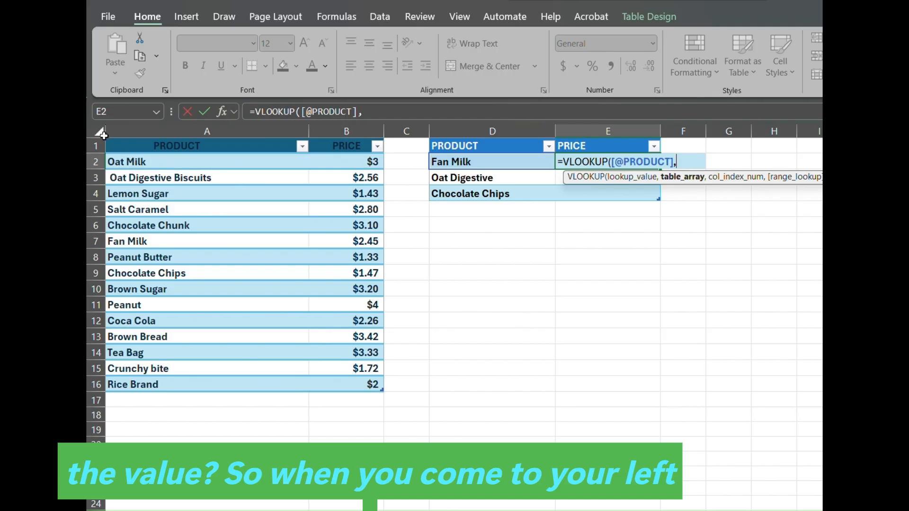
drag(110, 143, 302, 385)
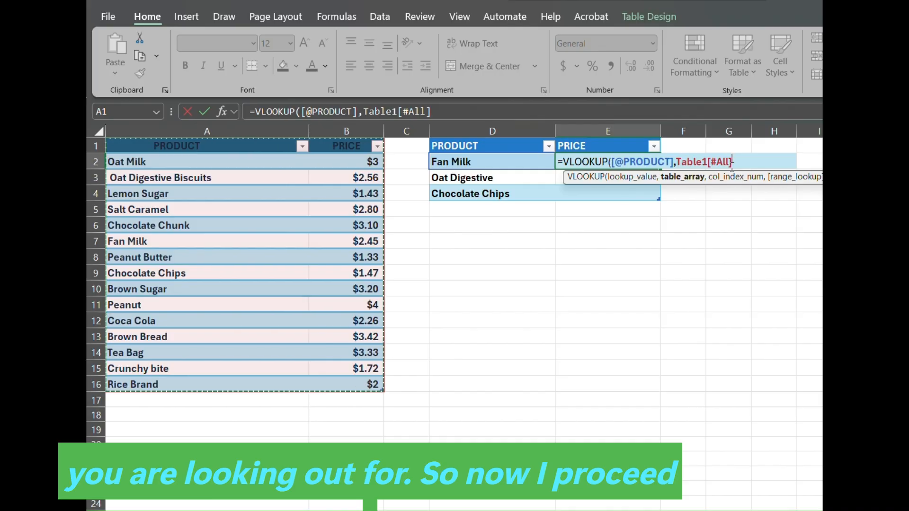
text(,)
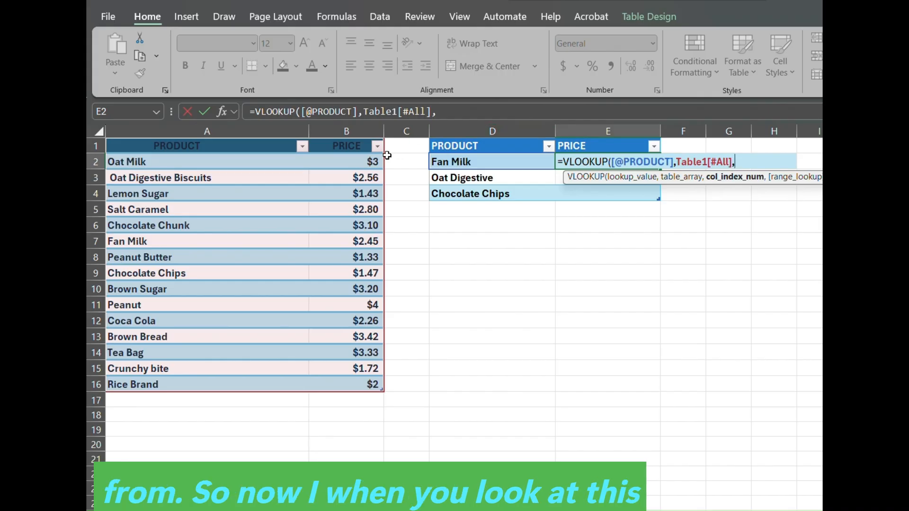
click(154, 126)
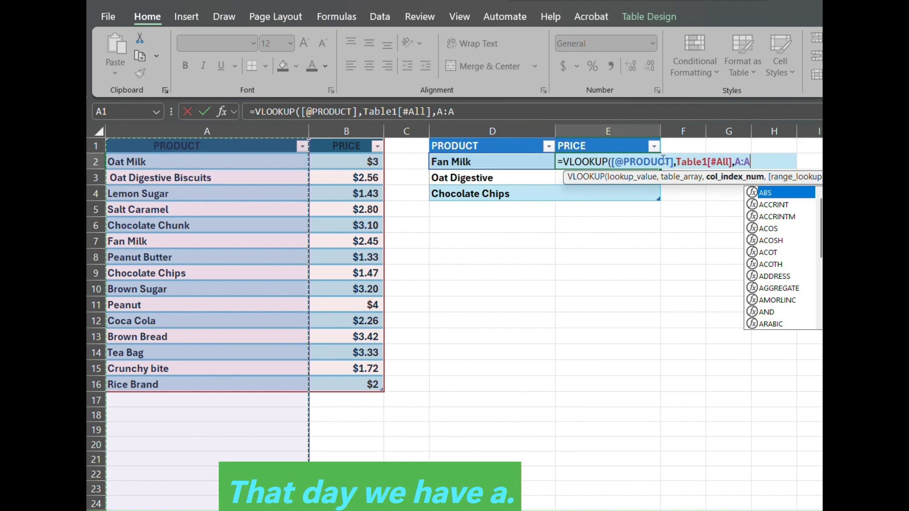
key(BackSpace)
key(BackSpace)
key(BackSpace)
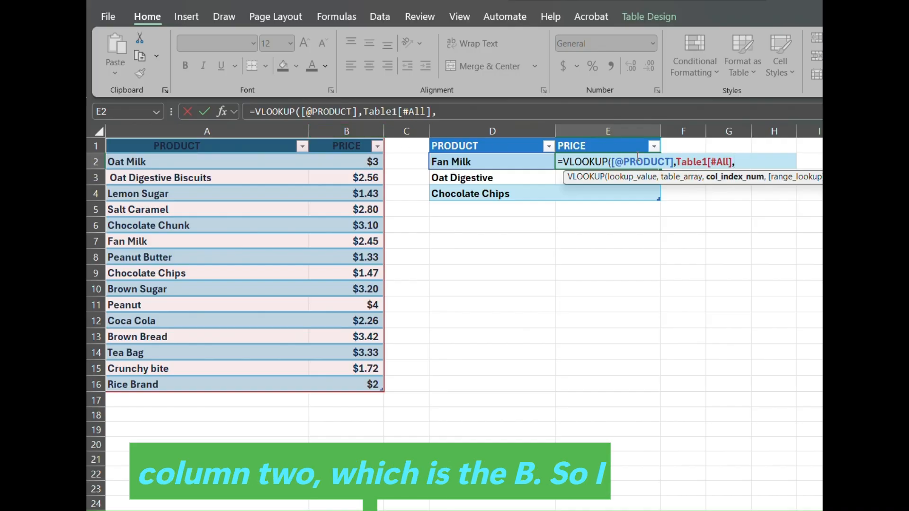
- Complete the VLOOKUP formula in E2 with column index 2 and FALSE for an exact match
text(2)
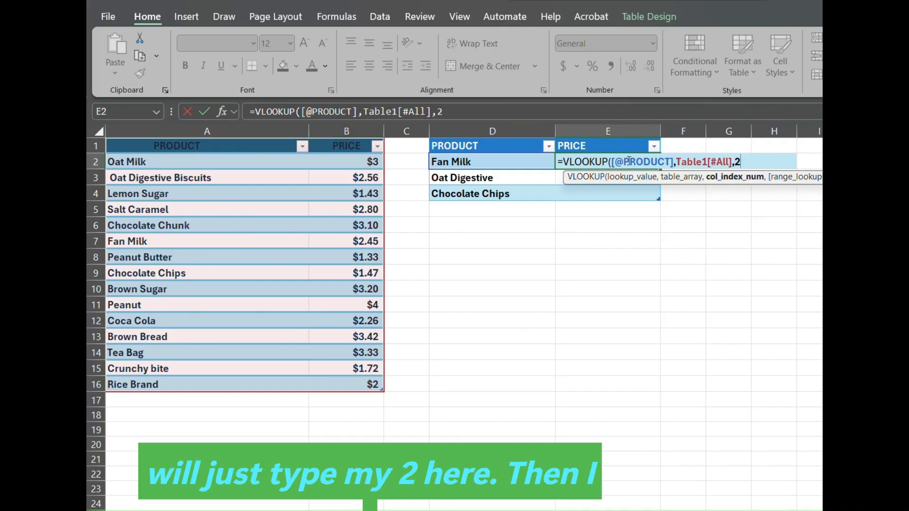
text(,)
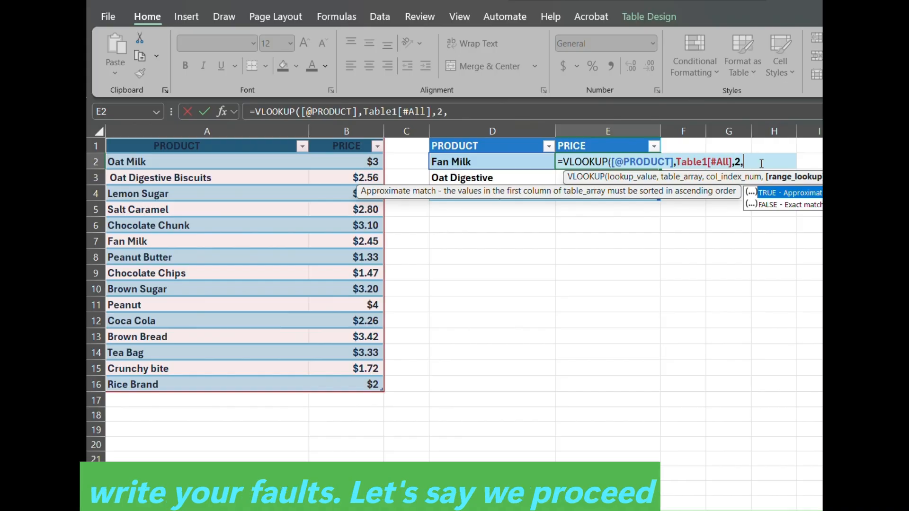
text(FALSE)
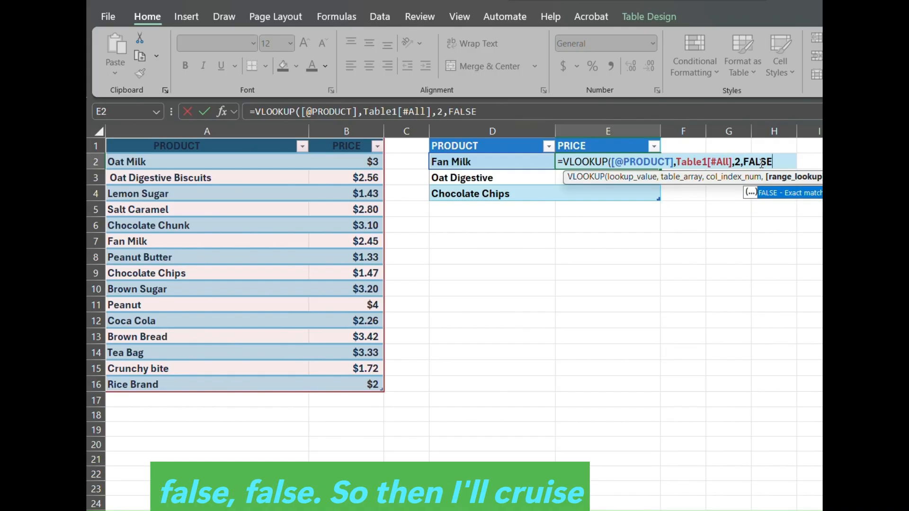
text())
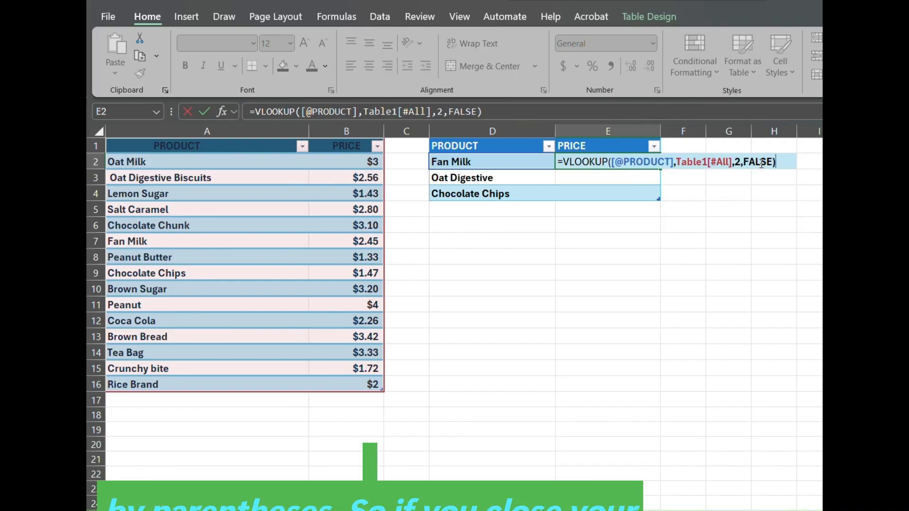
key(Return)
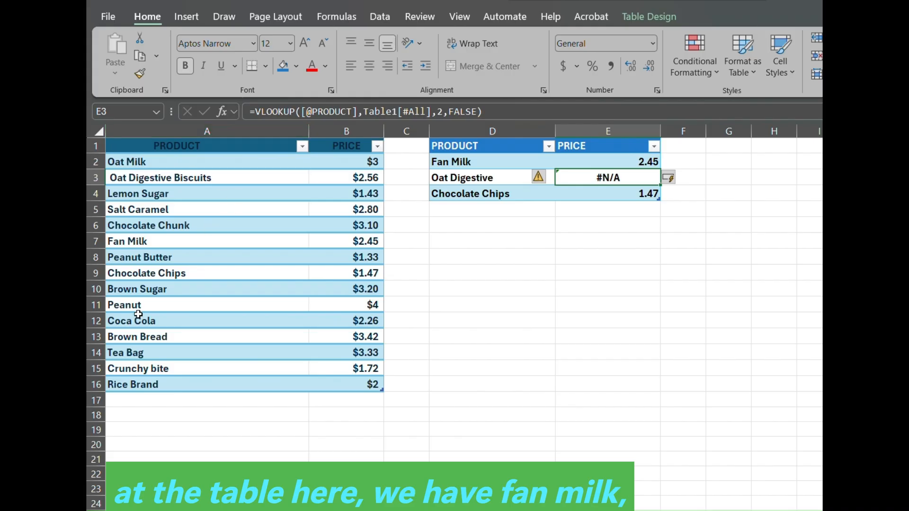
- Compare the Fan Milk entry in the smaller table with the products in the full price list
click(136, 242)
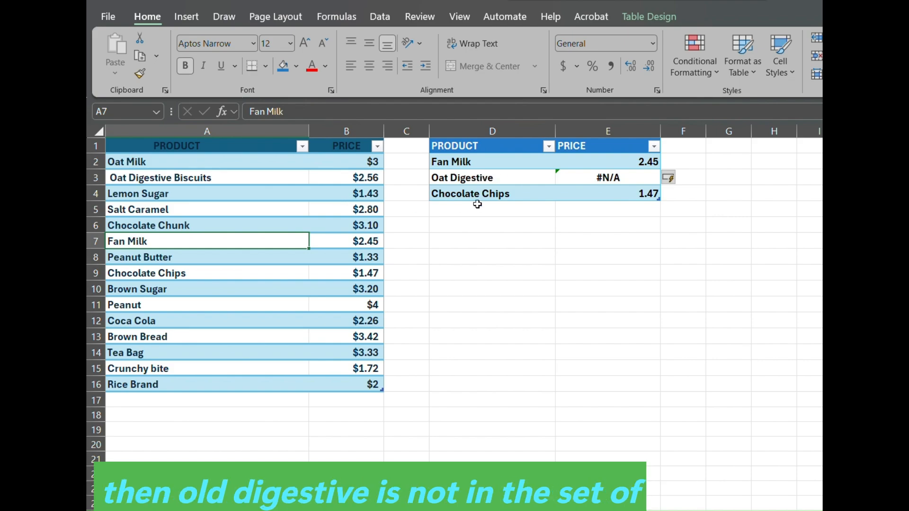
drag(360, 148, 221, 364)
click(544, 162)
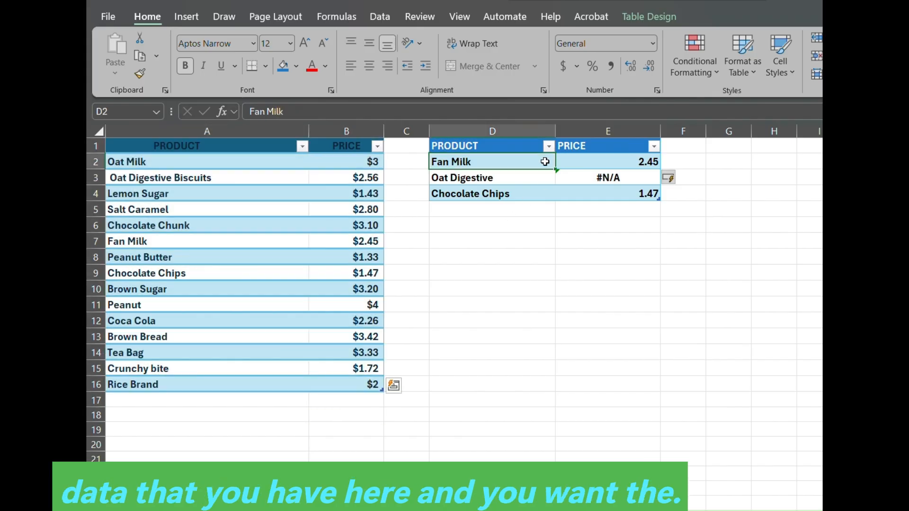
- Narrow column D slightly and insert IFERROR( in front of the VLOOKUP in the Oat Digestive price formula in E3
click(612, 180)
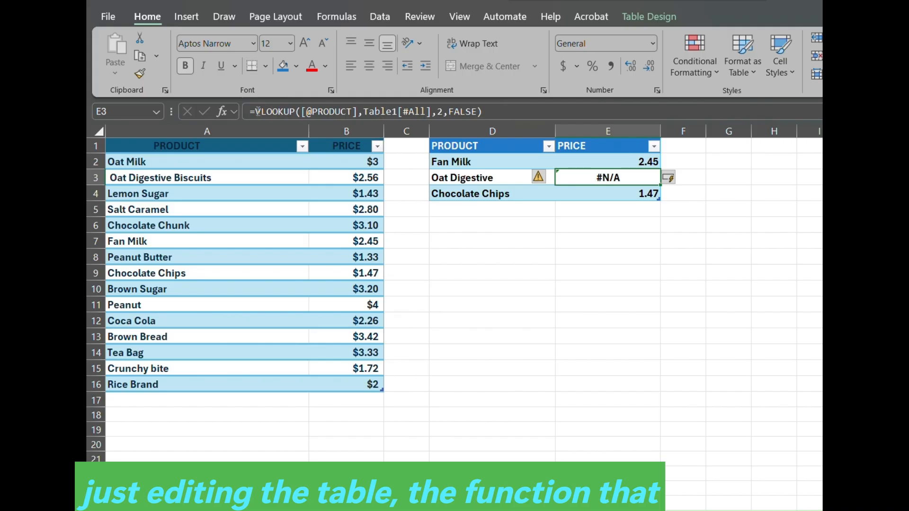
mouse_move(555, 131)
mouse_down()
mouse_move(500, 131)
mouse_move(537, 131)
mouse_up()
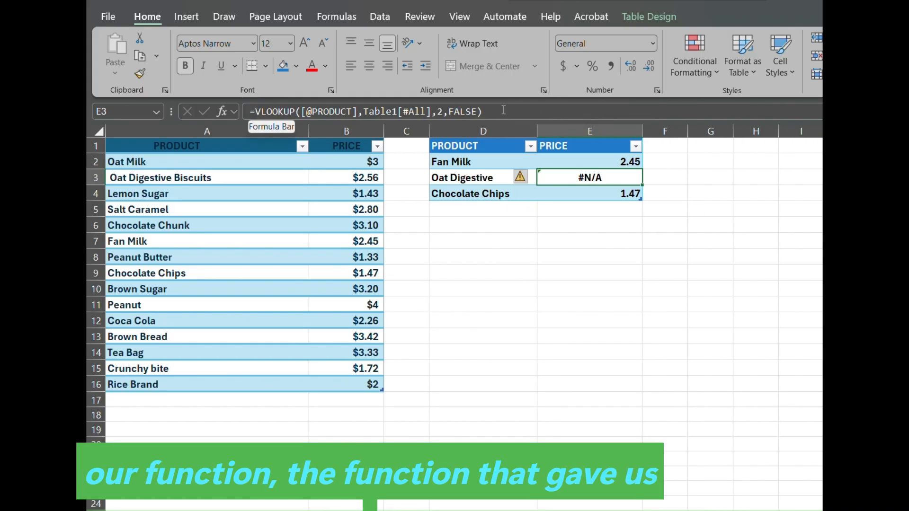
click(503, 110)
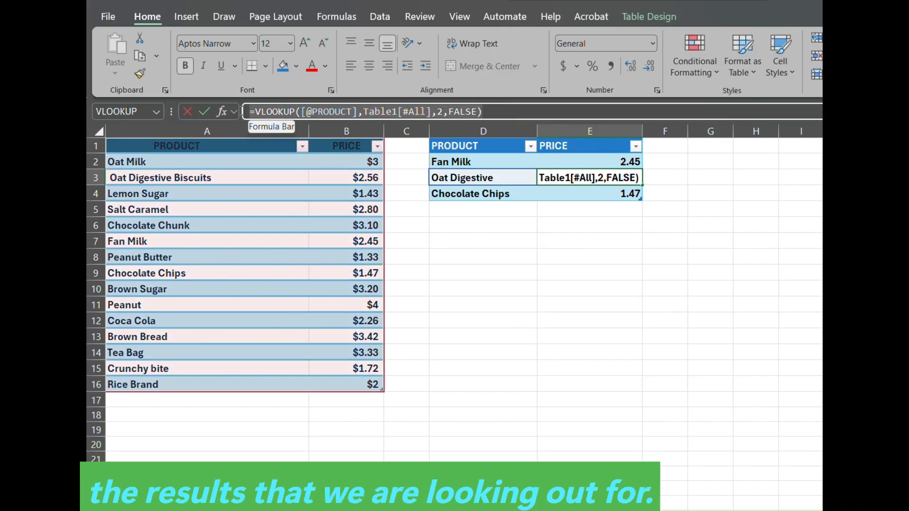
click(262, 112)
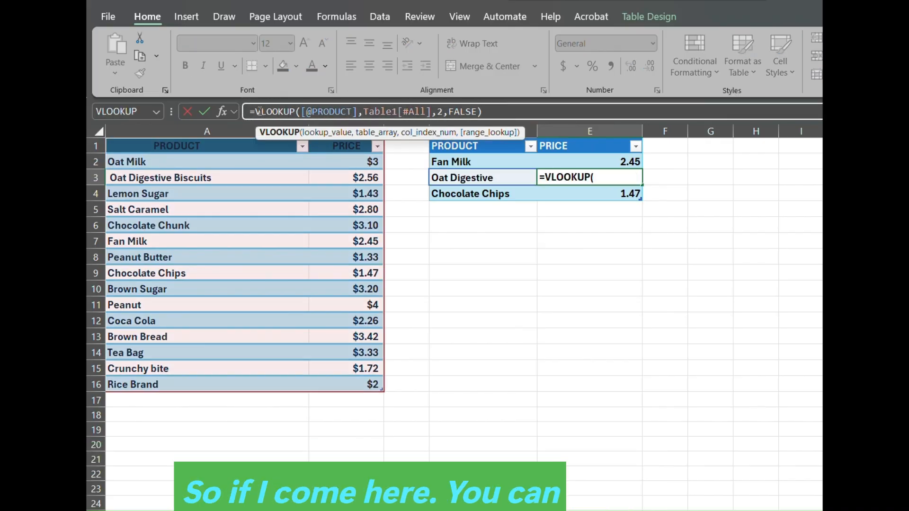
click(256, 111)
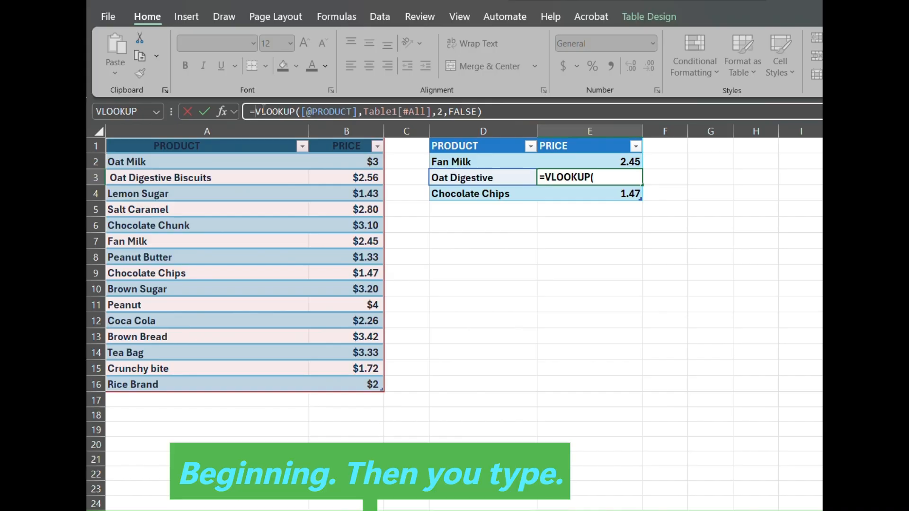
text(IF)
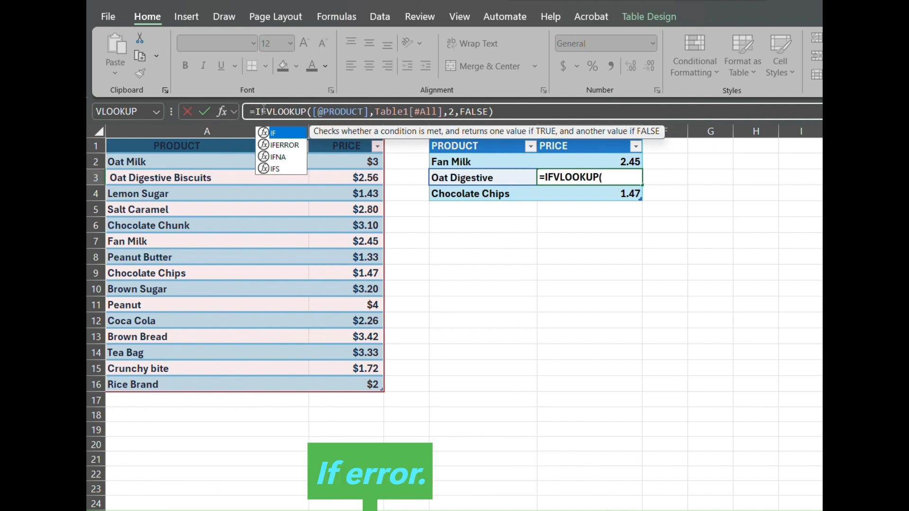
text(ERROR)
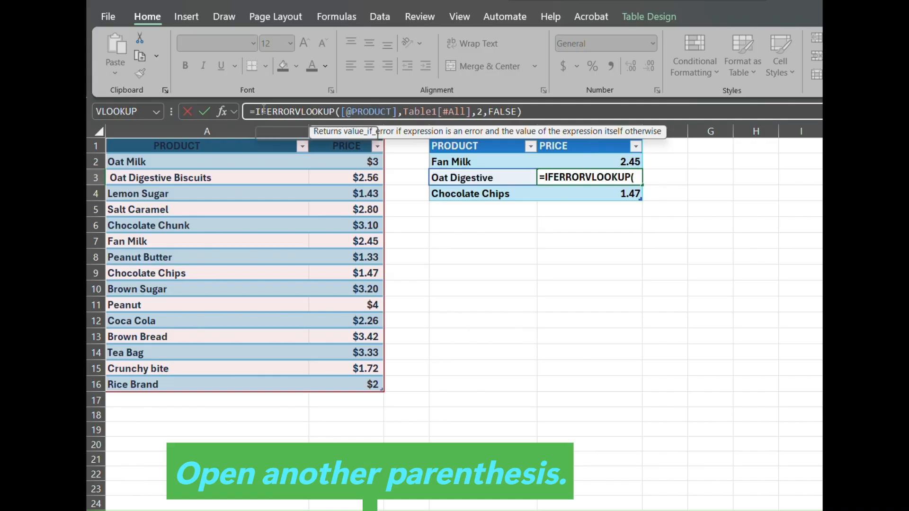
text(()
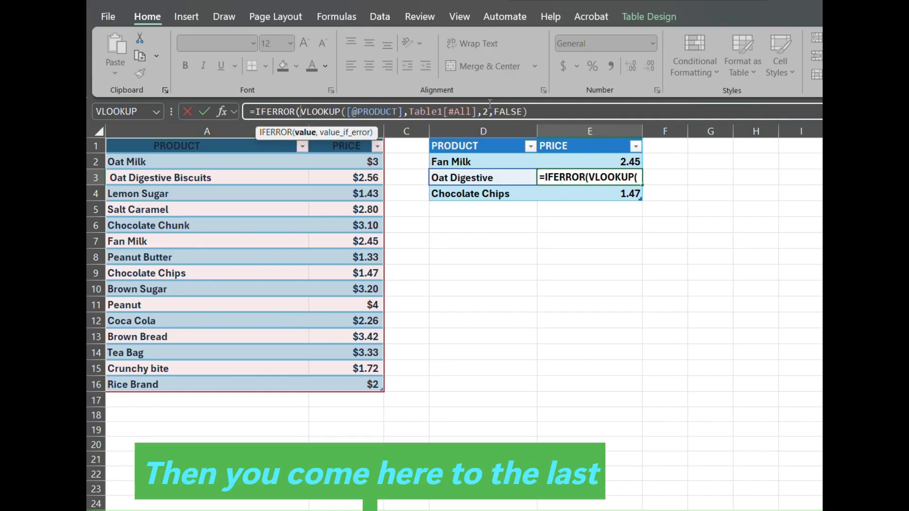
- Complete the IFERROR formula in E3 with "NOT FOUND" as the value if error and commit it
click(531, 112)
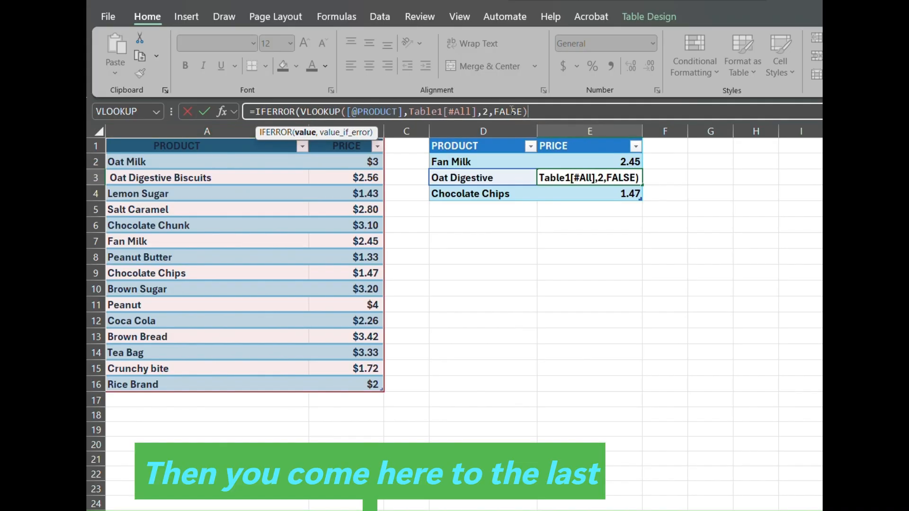
text(,)
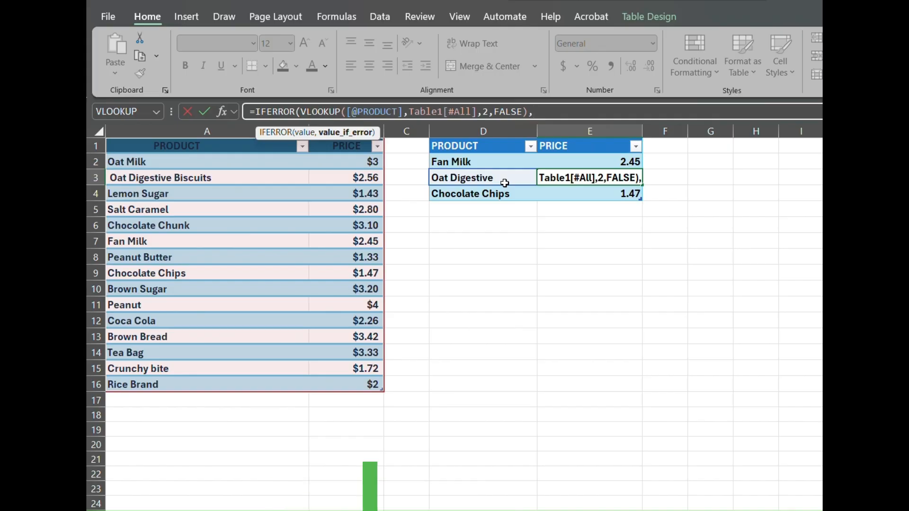
text(")
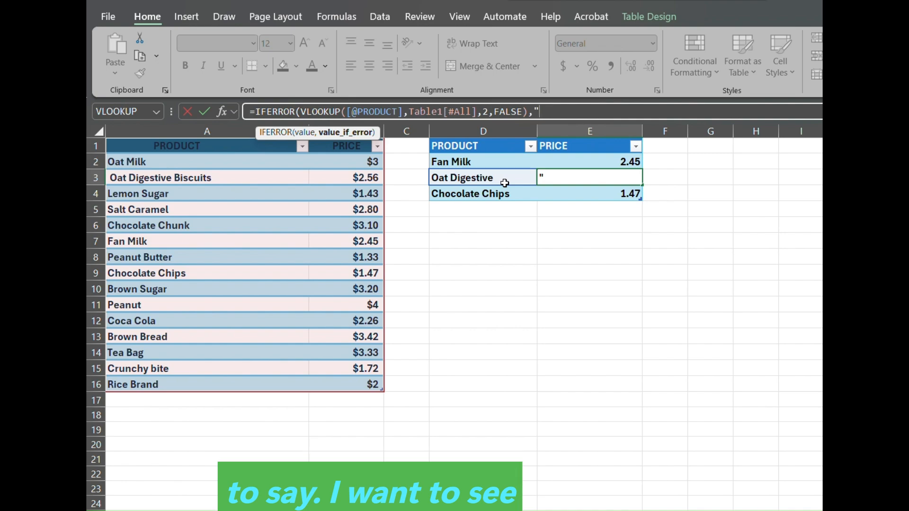
text(NO)
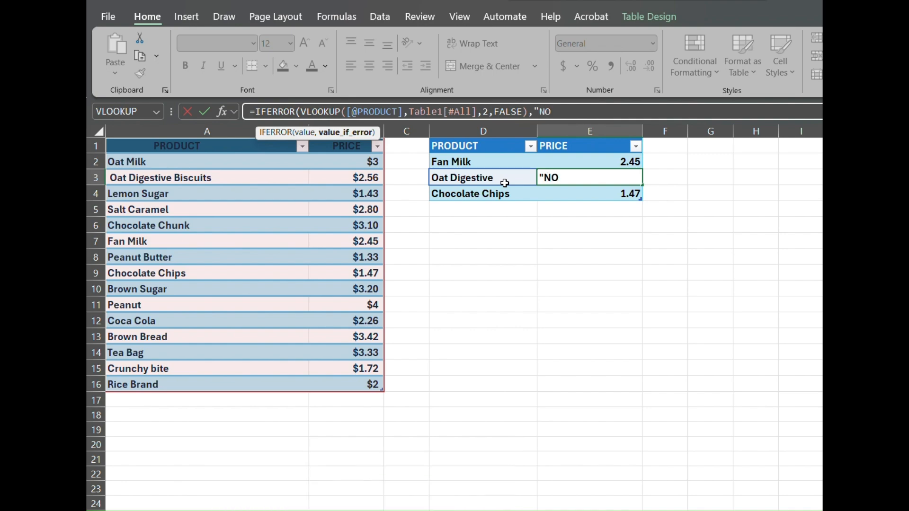
text(T FOUND)
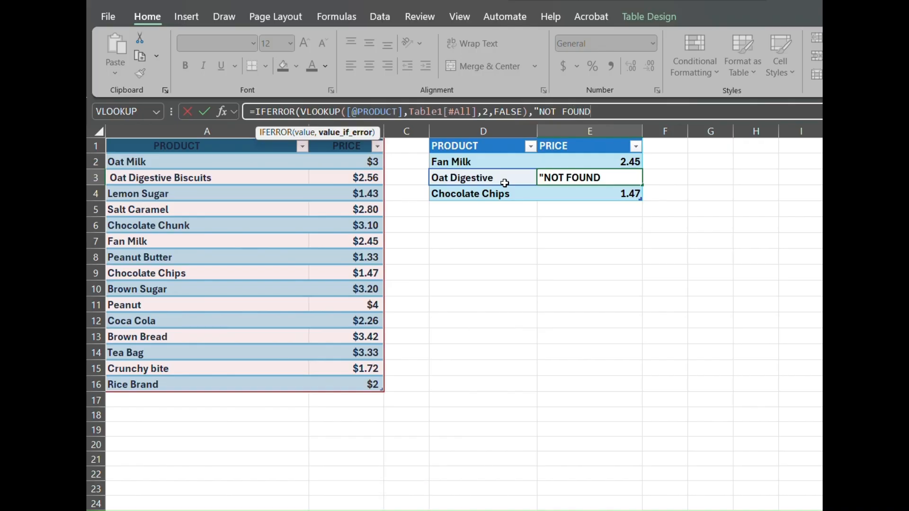
text(")
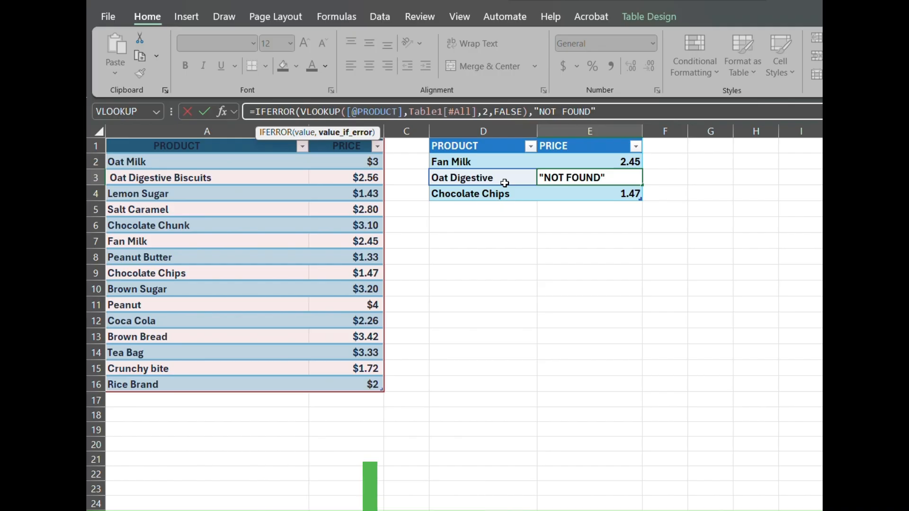
text())
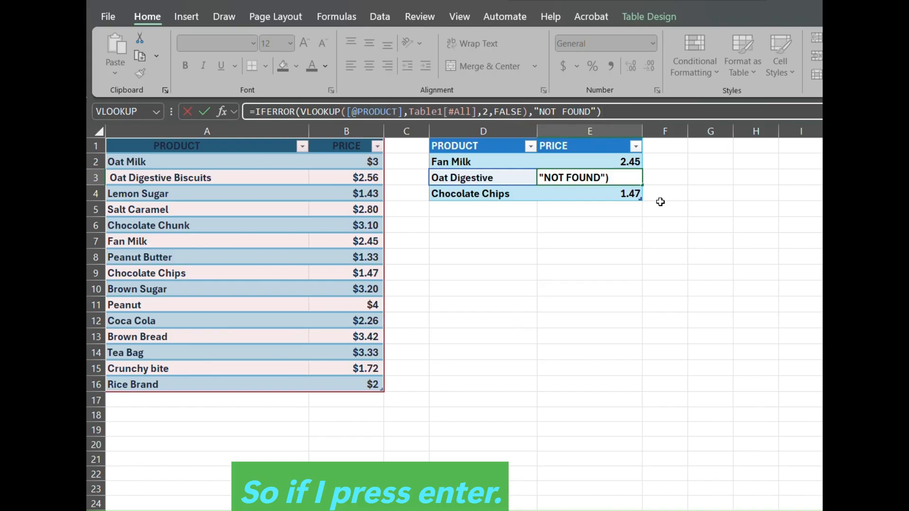
key(Return)
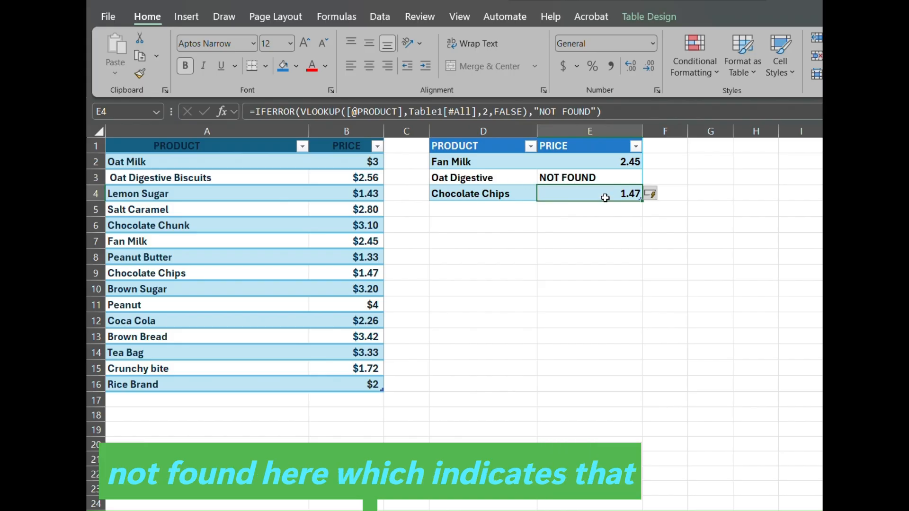
- Review the full price list and the FALSE range_lookup argument of the IFERROR formula in E2
drag(112, 148, 289, 399)
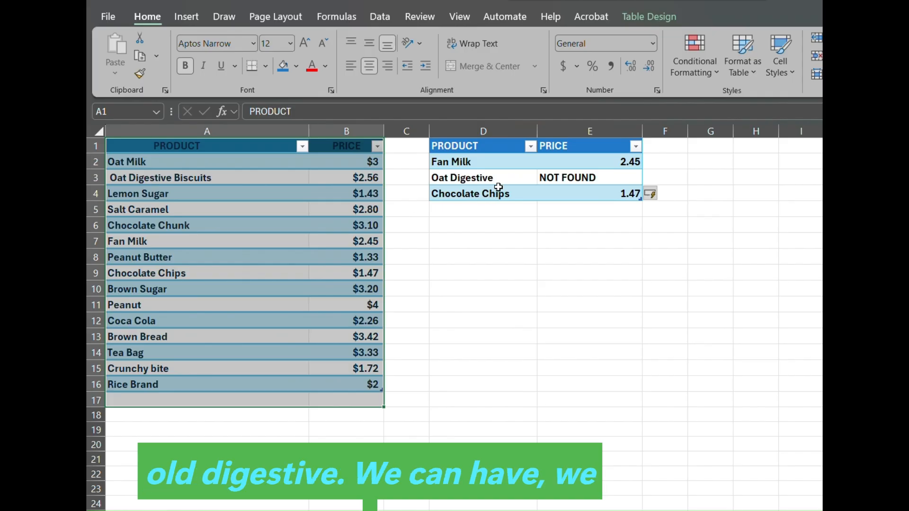
click(302, 222)
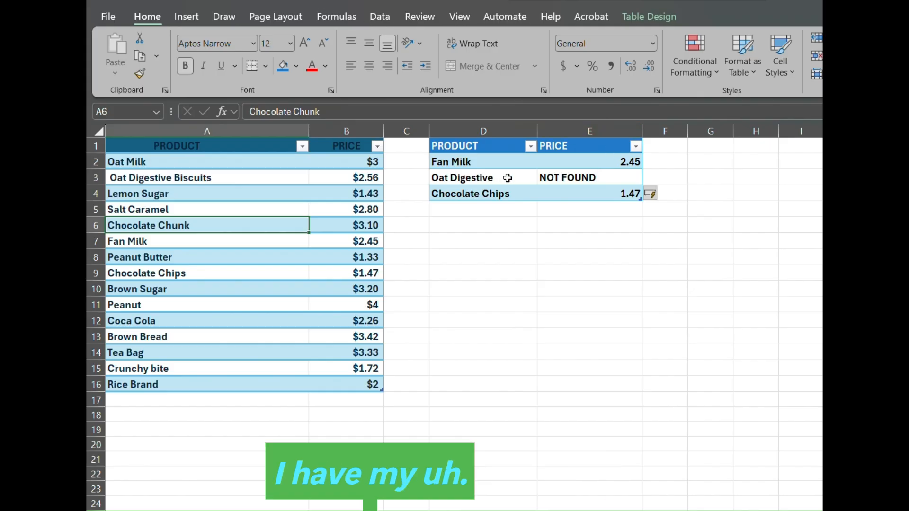
click(572, 160)
double_click(573, 161)
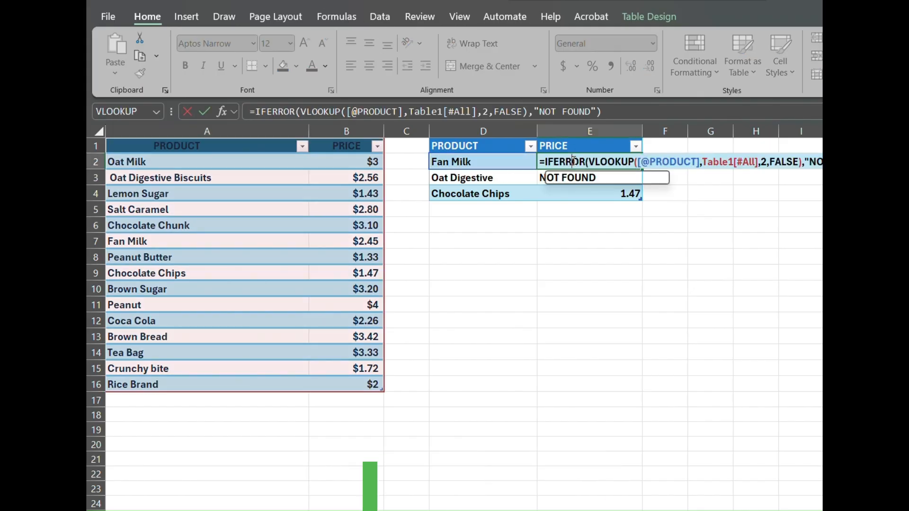
click(524, 111)
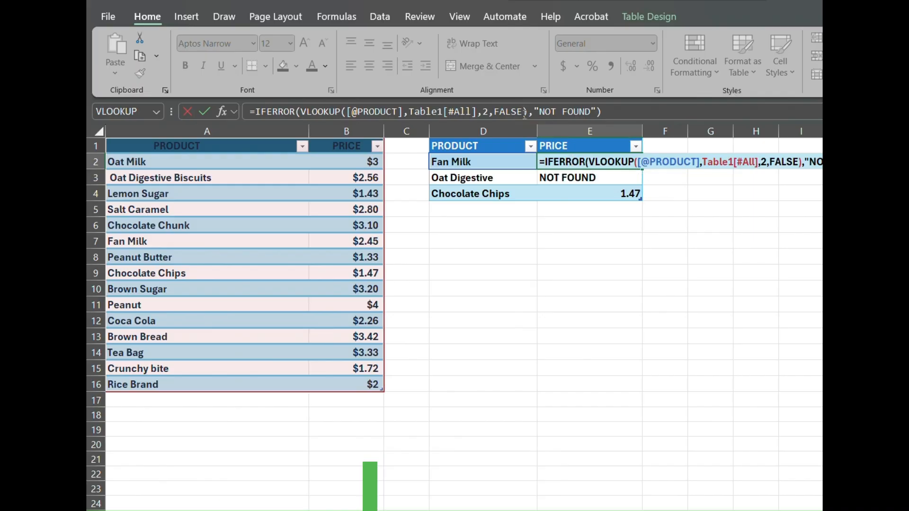
click(501, 112)
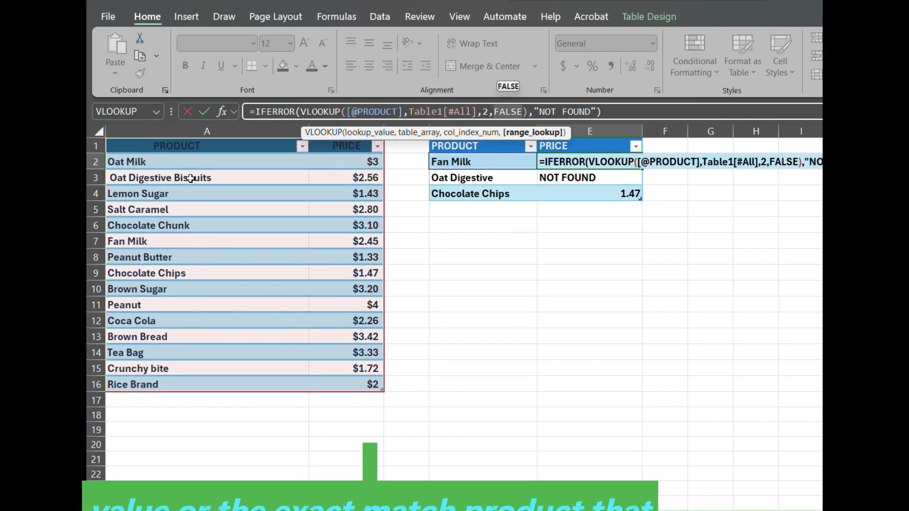
- Replace the FALSE range_lookup argument in the E2 formula with the blank range D6:E6
click(190, 240)
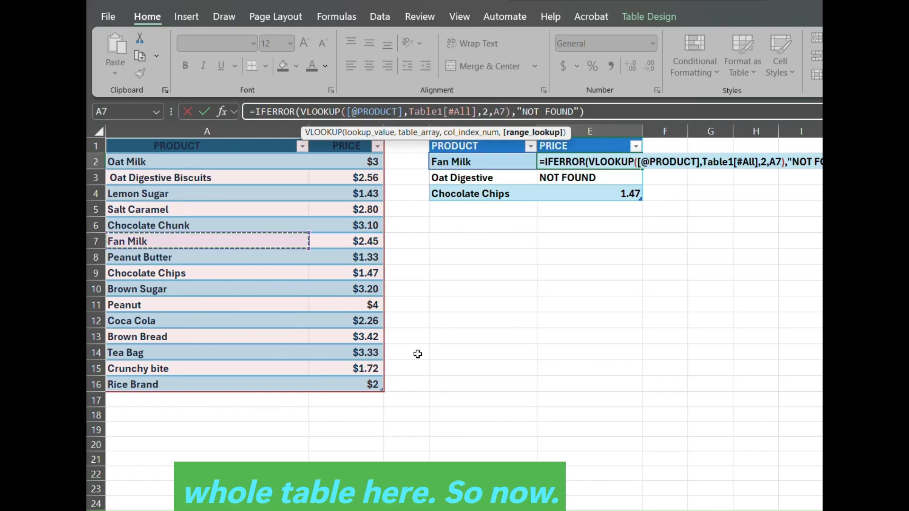
drag(545, 232, 536, 223)
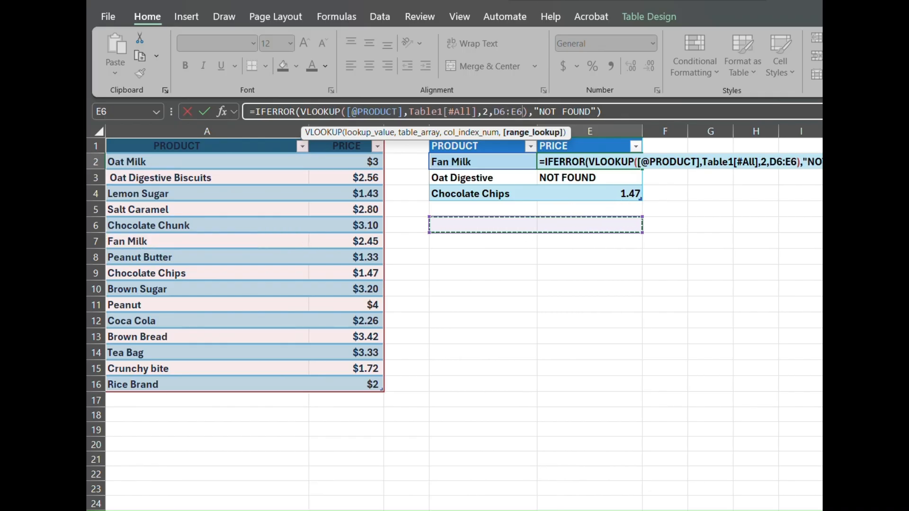
click(566, 2)
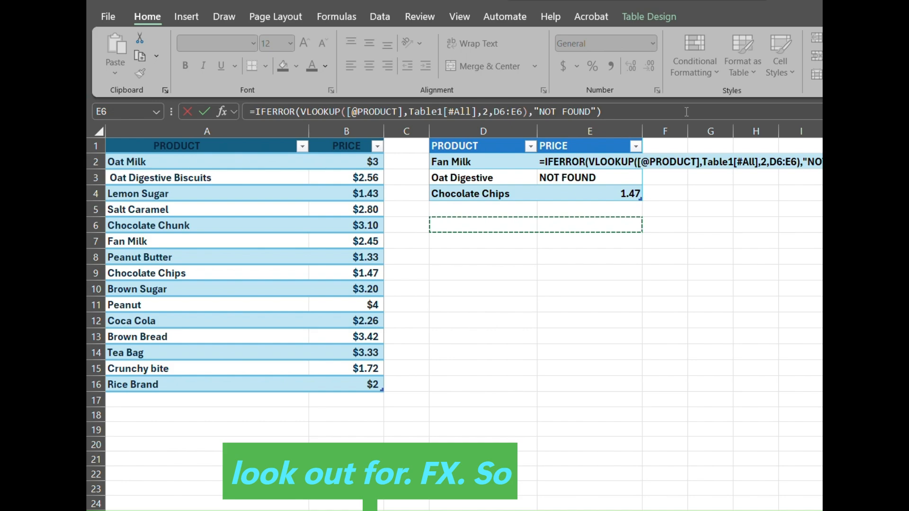
- Examine the function arguments of the VLOOKUP in E2, moving their dialog slightly upward
click(223, 108)
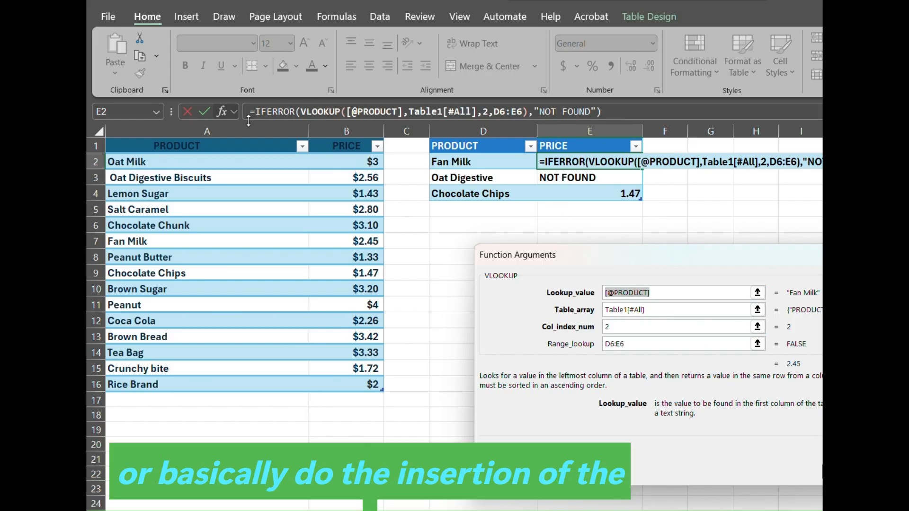
click(221, 110)
click(221, 112)
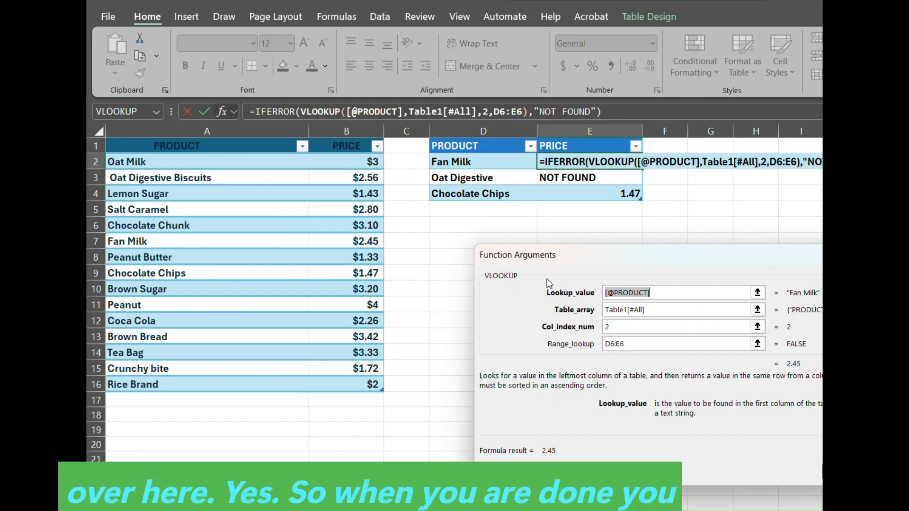
mouse_move(491, 253)
mouse_down()
mouse_move(734, 299)
mouse_move(500, 224)
mouse_move(487, 236)
mouse_up()
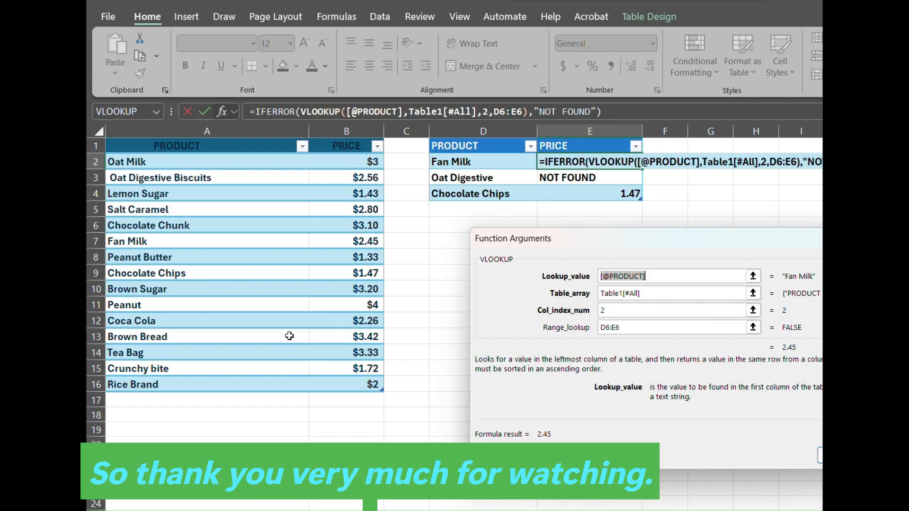
key(Return)
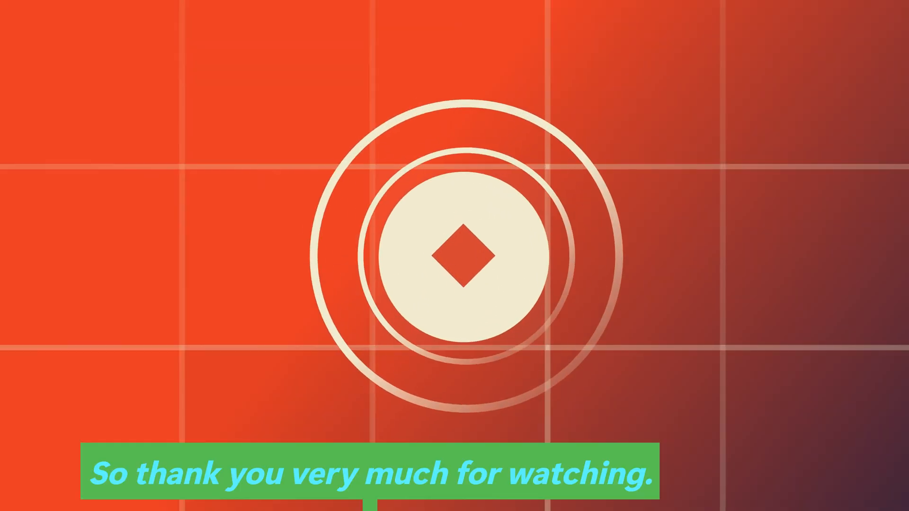